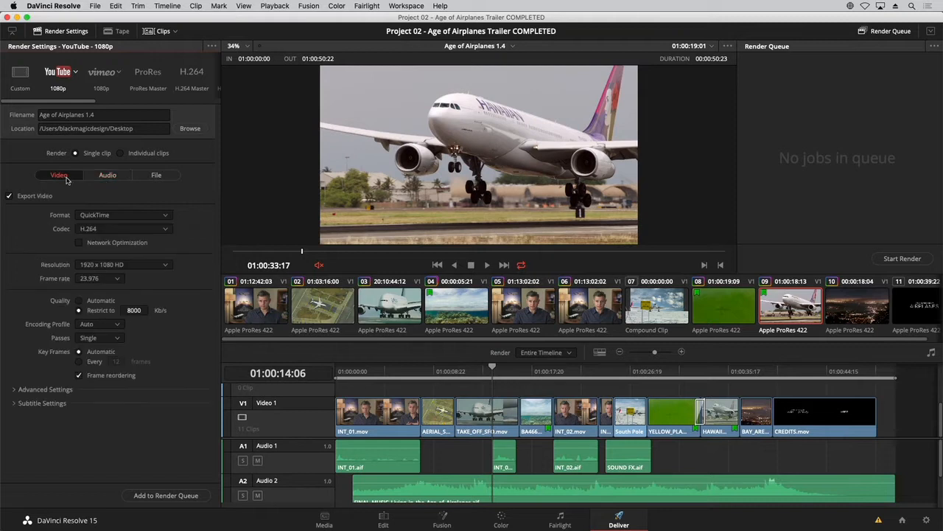
Step: Set the audio codec of the YouTube 1080p export to AAC
left_click(108, 177)
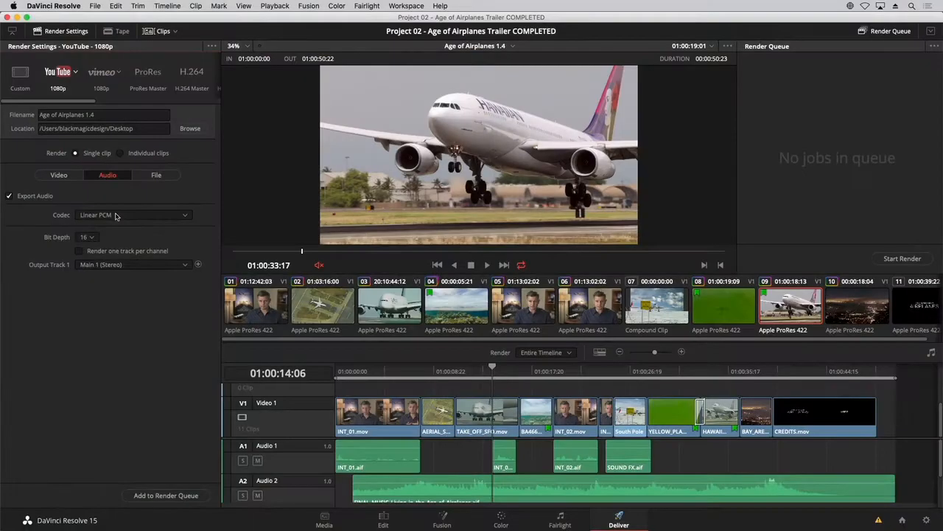
left_click(115, 215)
left_click(118, 240)
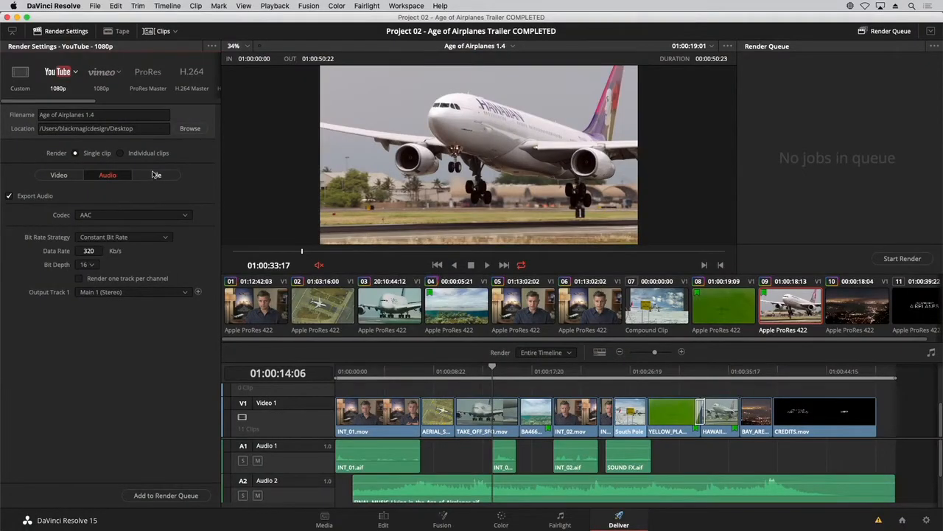
Step: Use the timeline name as the output filename and add the YouTube job to the render queue
left_click(156, 175)
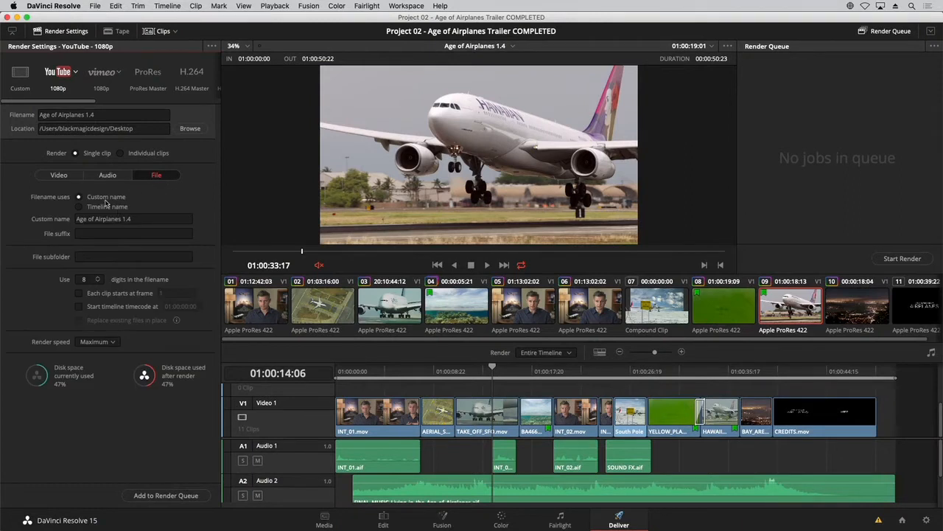
left_click(98, 206)
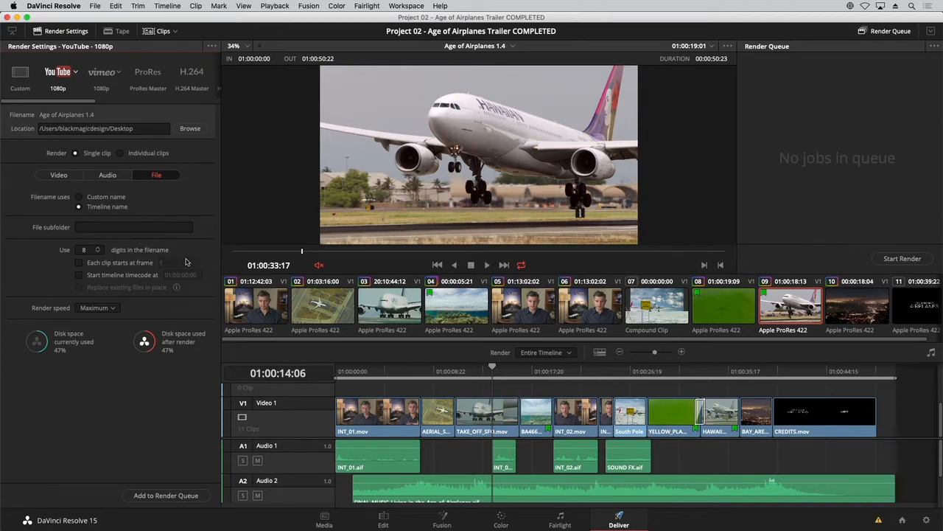
left_click(169, 498)
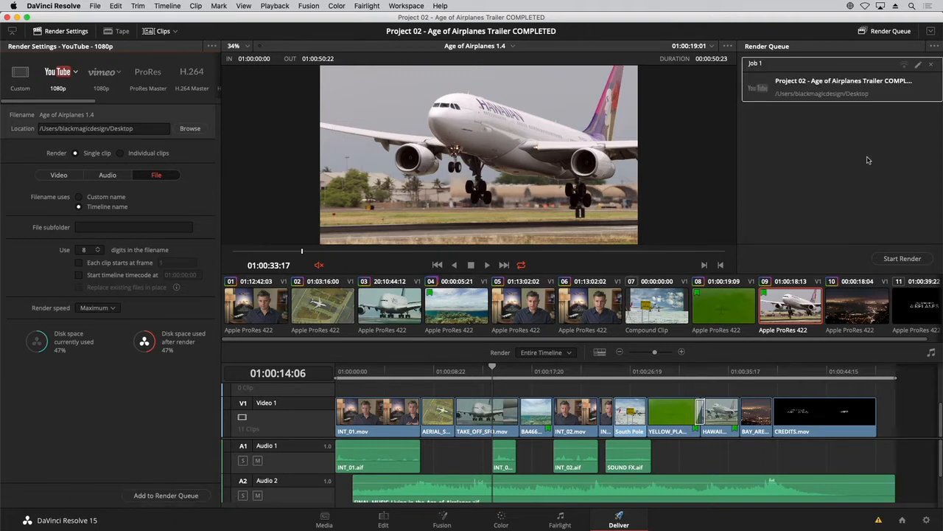
Step: Rename the queued render job as "HD YouTube"
double_click(757, 63)
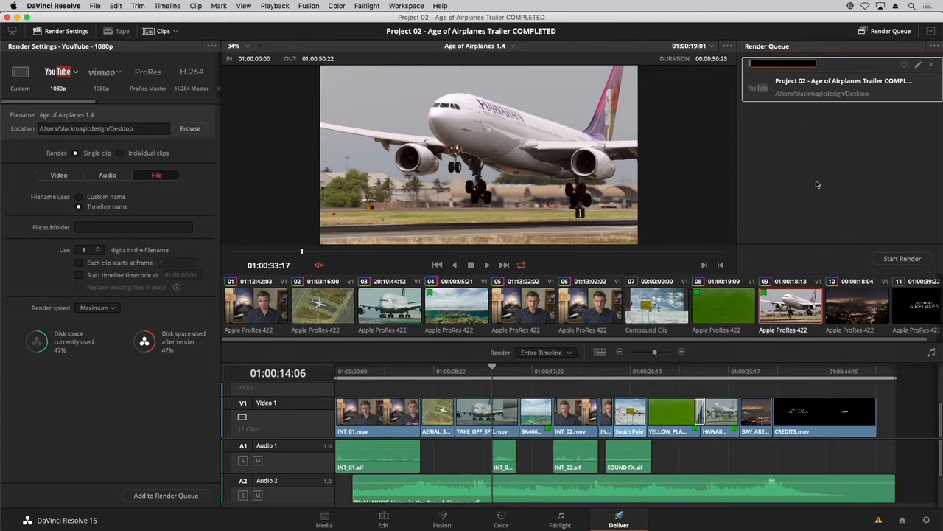
type("HD YouTube")
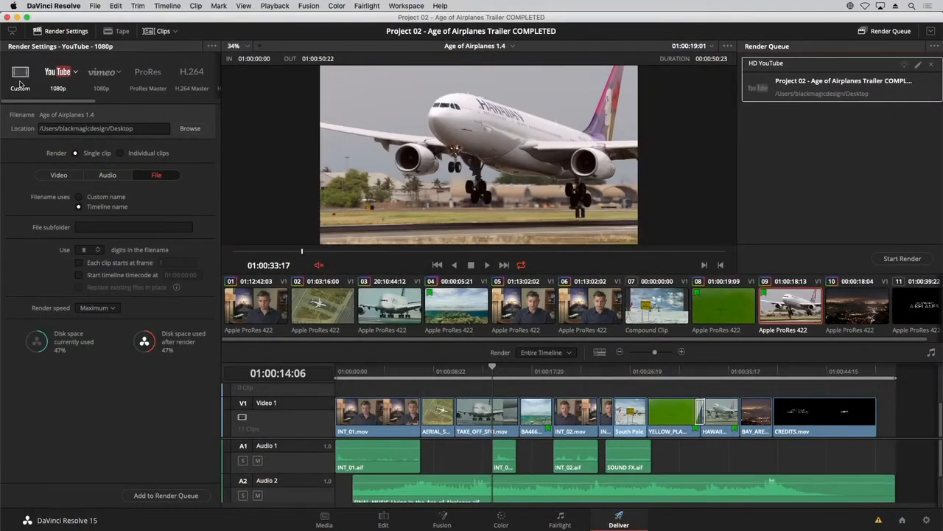
Step: Switch to the Custom render preset and set its location to a new Desktop folder named Dailies
left_click(20, 81)
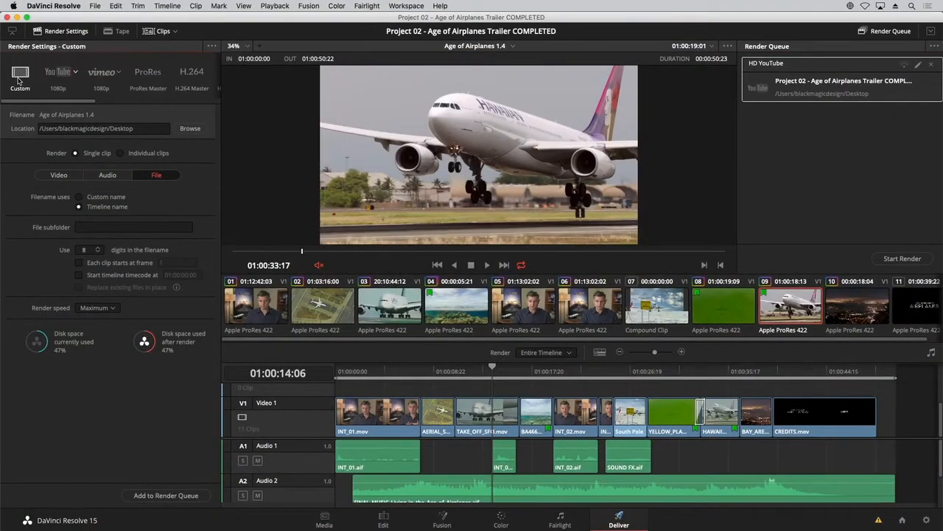
left_click(58, 174)
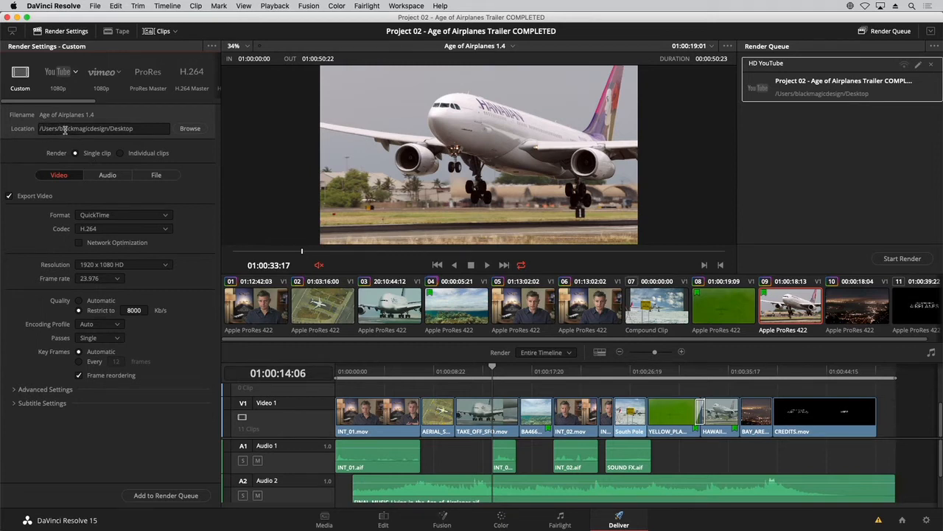
left_click(191, 129)
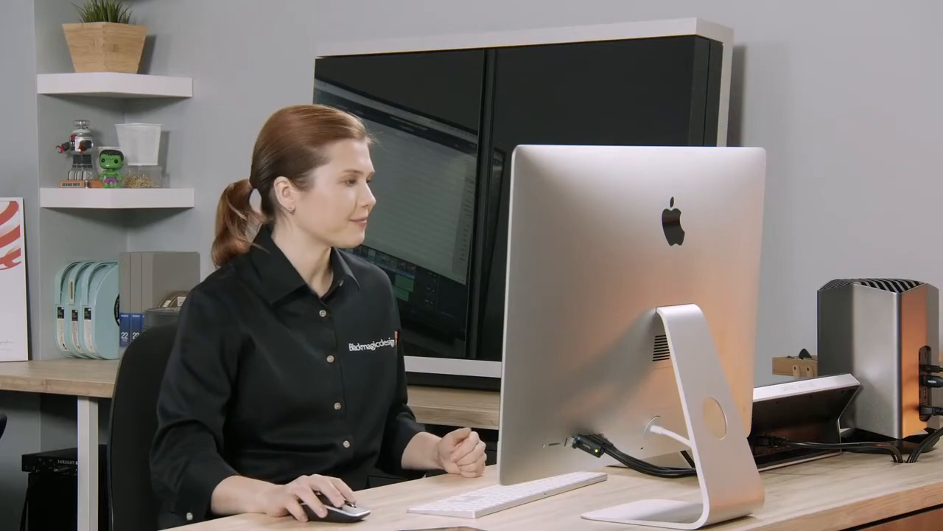
left_click(112, 384)
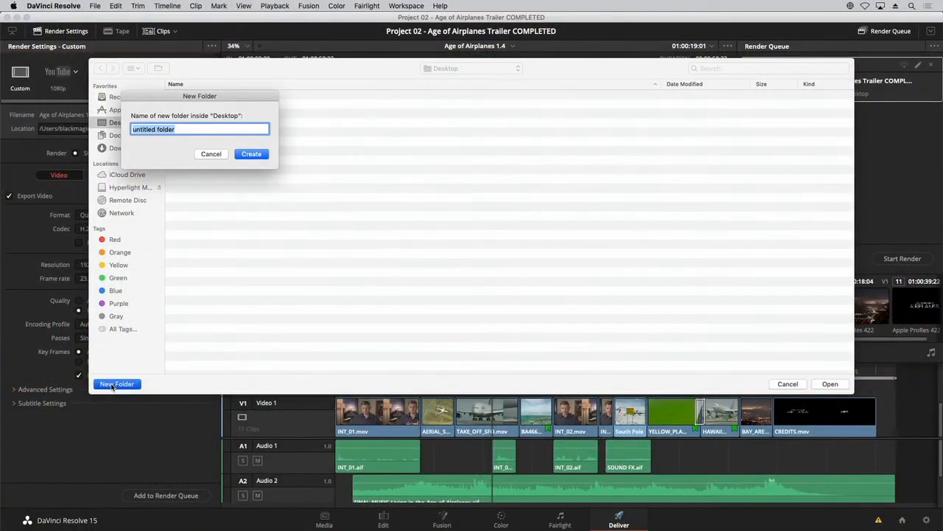
type("Dailies")
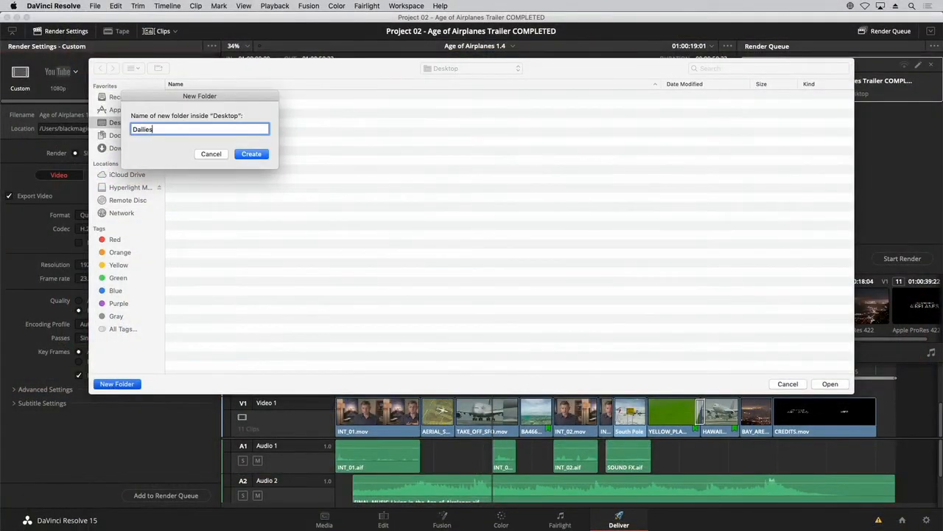
key("Return")
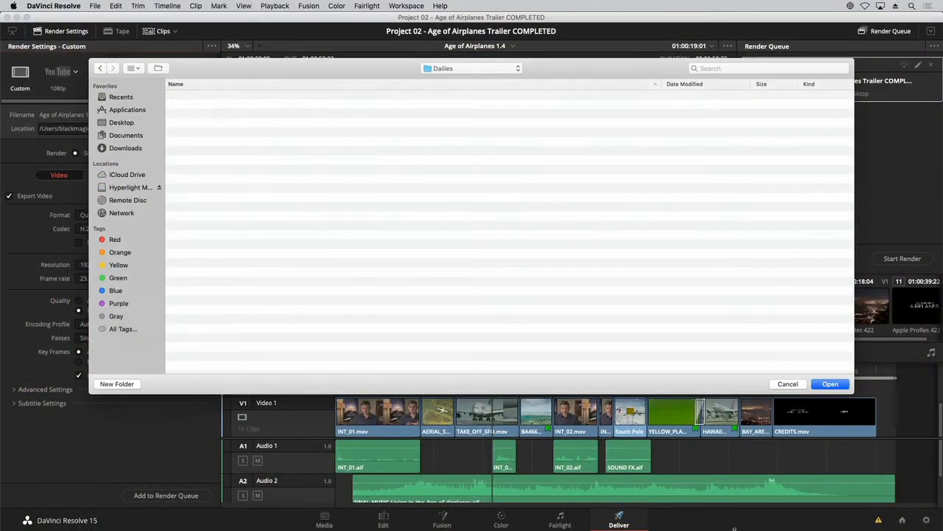
left_click(830, 384)
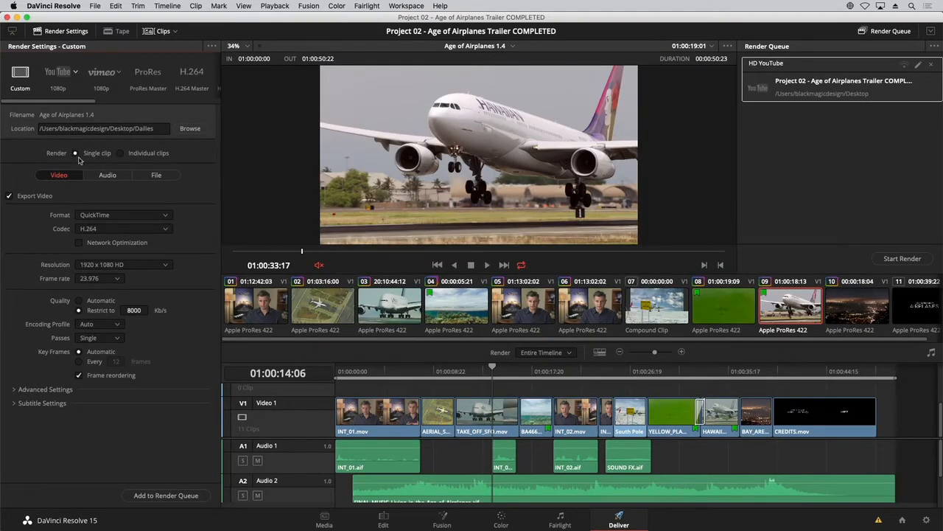
Step: Set the render to individual clips with the Apple ProRes codec and type Apple ProRes 422 LT
left_click(122, 153)
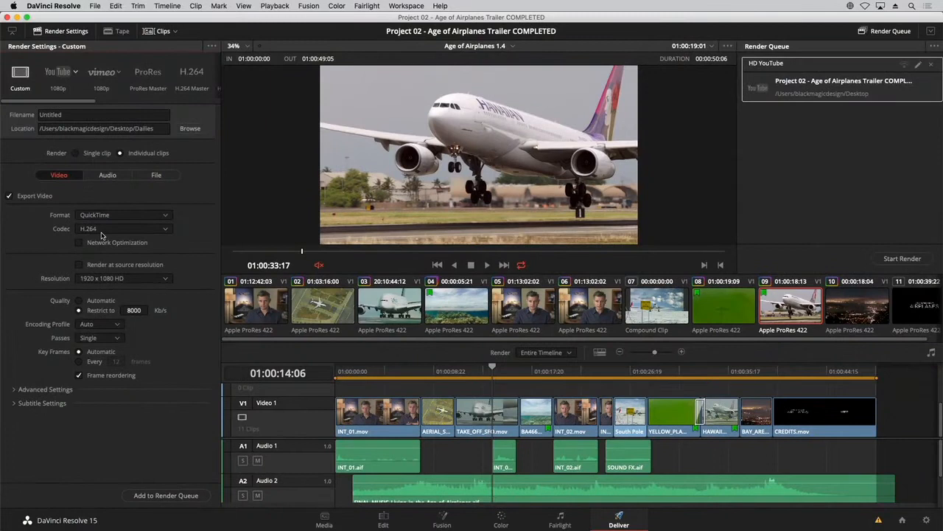
left_click(104, 230)
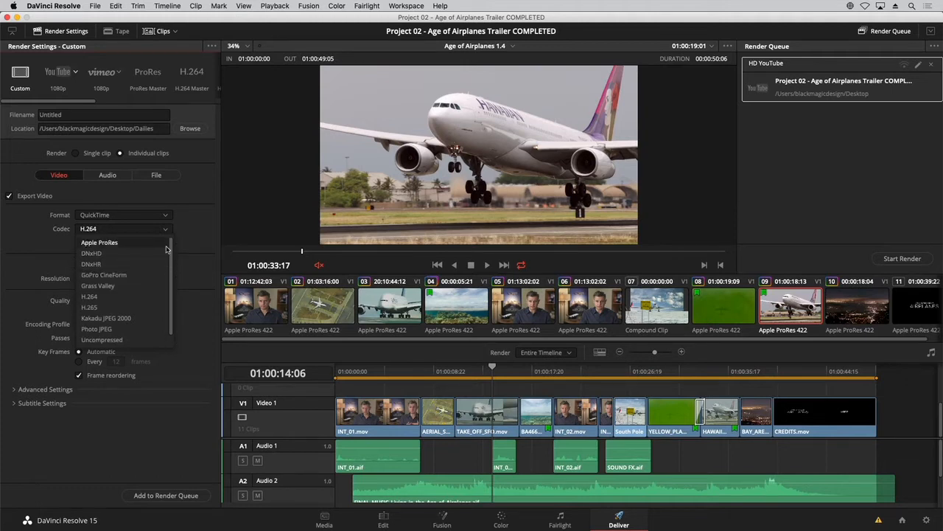
mouse_move(170, 267)
left_mouse_down()
mouse_move(170, 294)
mouse_move(172, 254)
left_mouse_up()
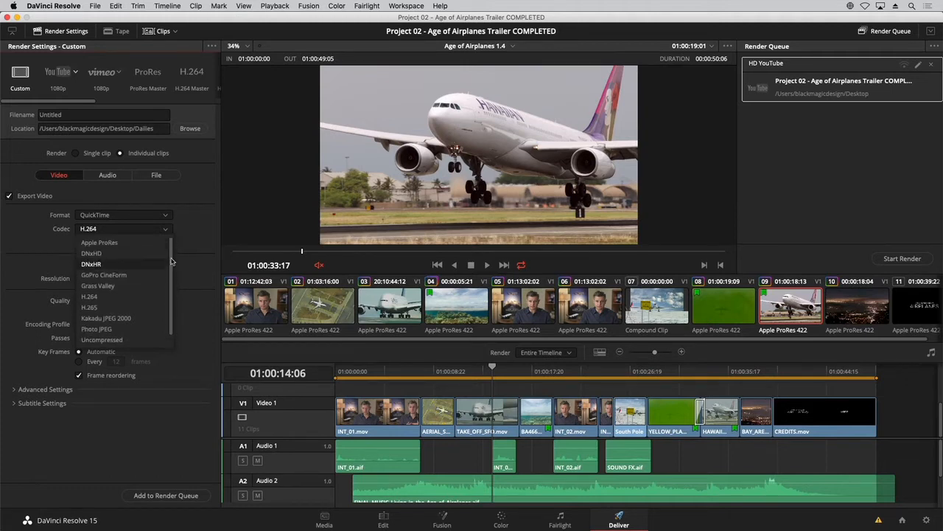
left_click(130, 243)
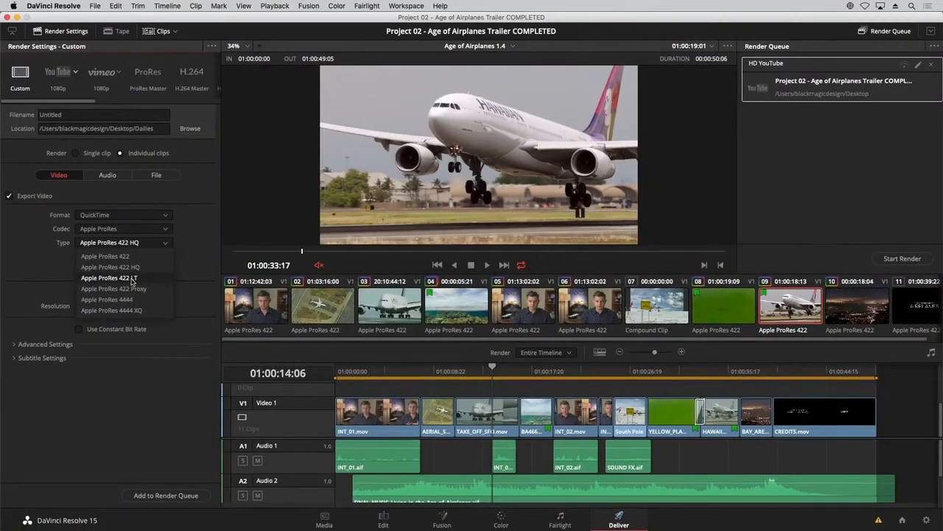
left_click(133, 278)
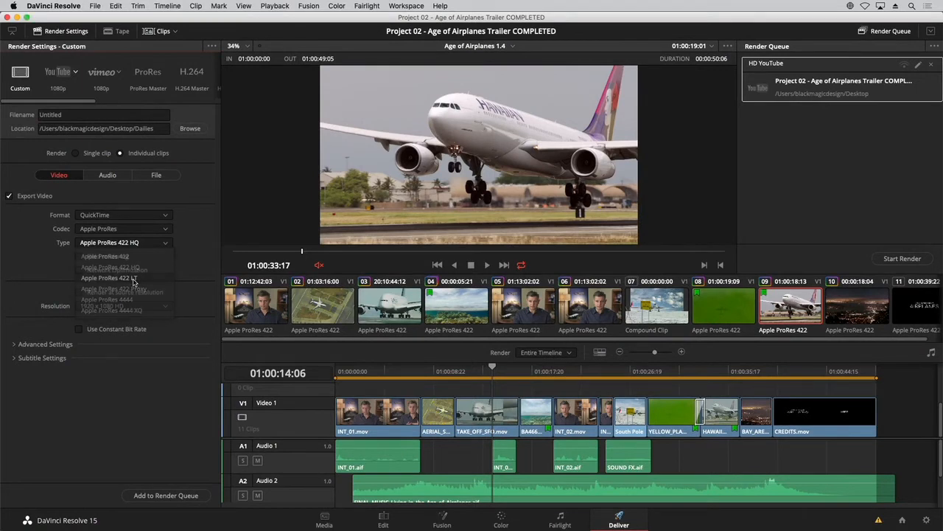
left_click(162, 243)
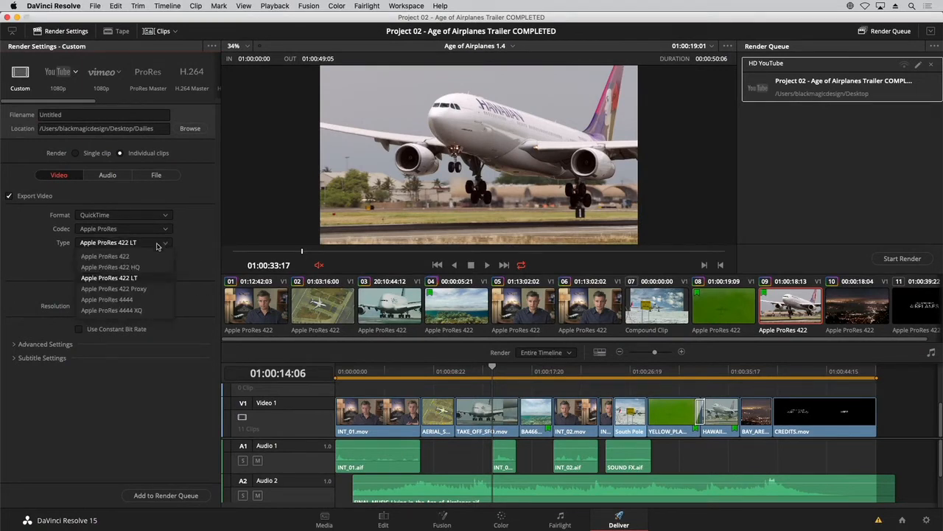
left_click(143, 278)
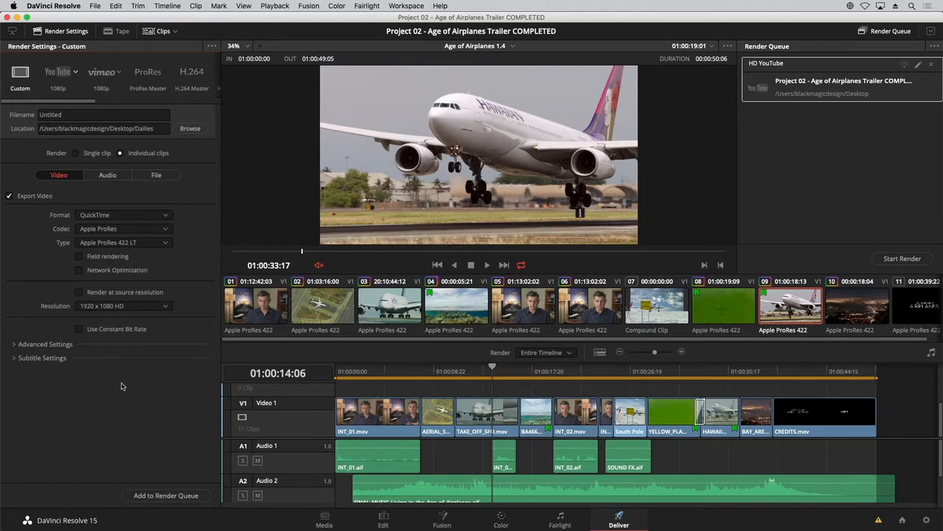
Step: Open the Data Burn-In settings and enable Source Timecode for the whole project
left_click(400, 7)
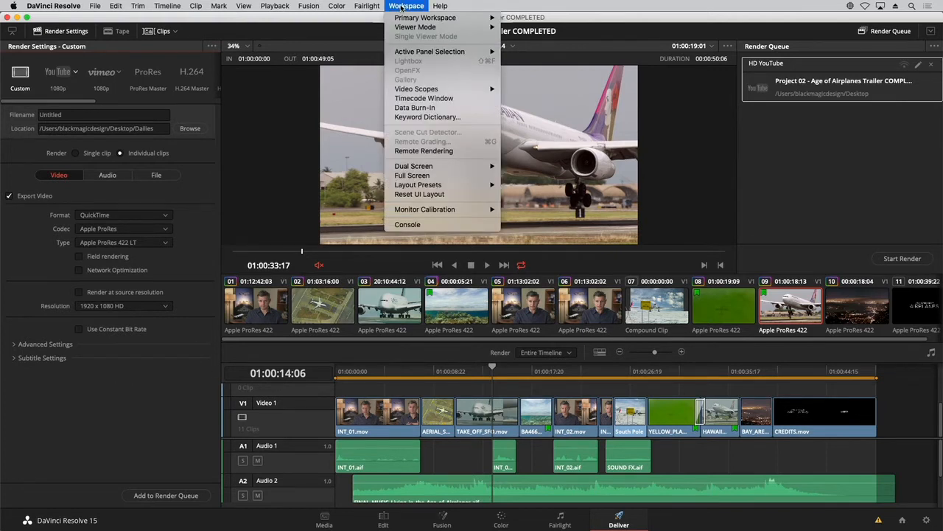
left_click(416, 108)
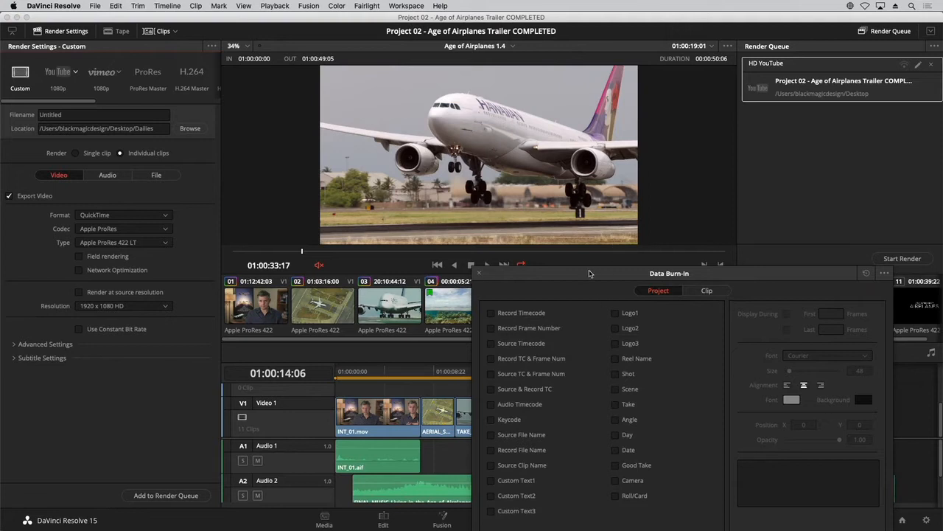
mouse_move(592, 272)
left_mouse_down()
mouse_move(365, 210)
mouse_move(333, 153)
mouse_move(377, 96)
left_mouse_up()
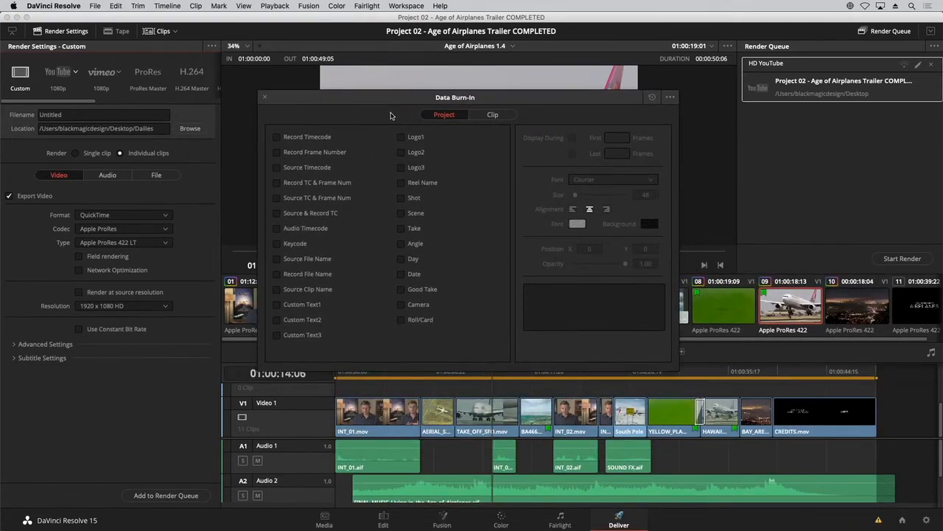
mouse_move(366, 98)
left_mouse_down()
mouse_move(617, 160)
mouse_move(599, 210)
left_mouse_up()
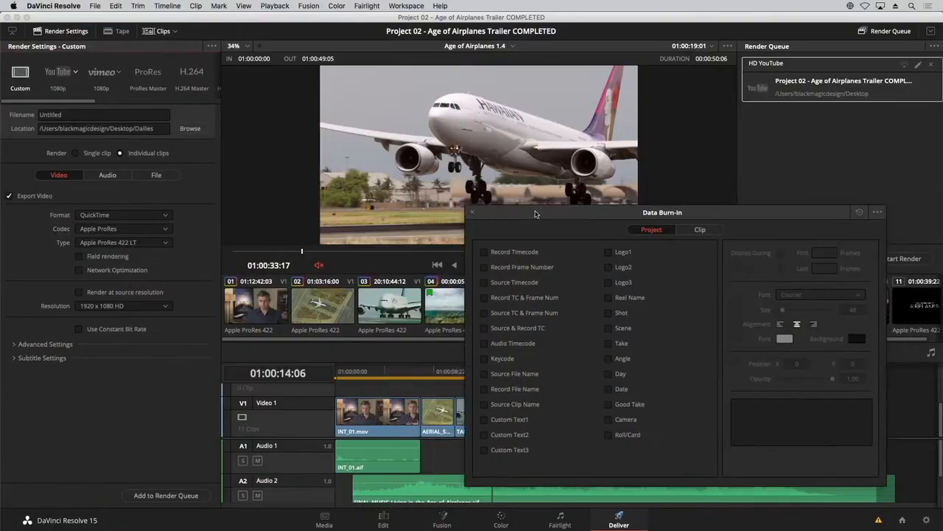
left_click_drag(569, 191, 532, 199)
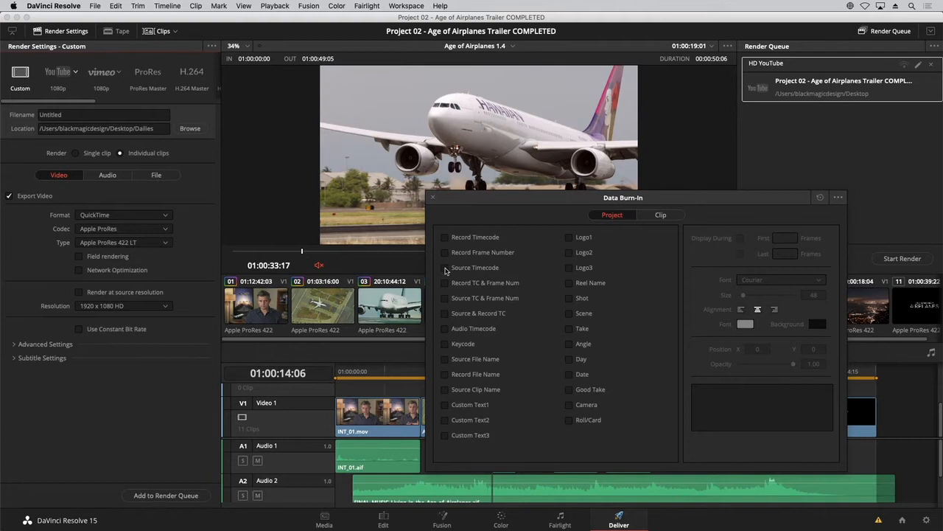
left_click(445, 270)
Step: Try Source File Name in the project burn-in, then use Source Clip Name instead
mouse_move(483, 199)
left_mouse_down()
mouse_move(517, 218)
mouse_move(555, 220)
mouse_move(617, 256)
mouse_move(640, 249)
mouse_move(549, 248)
mouse_move(499, 265)
left_mouse_up()
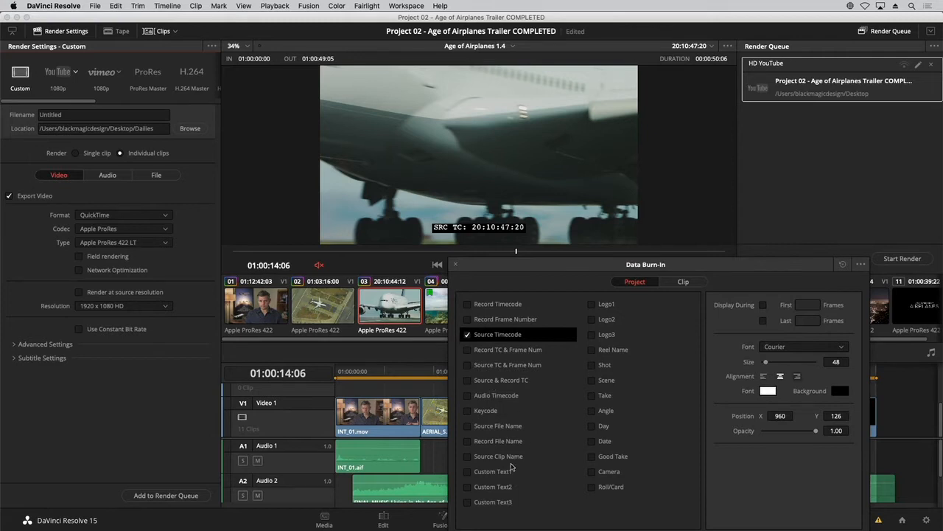
left_click(467, 426)
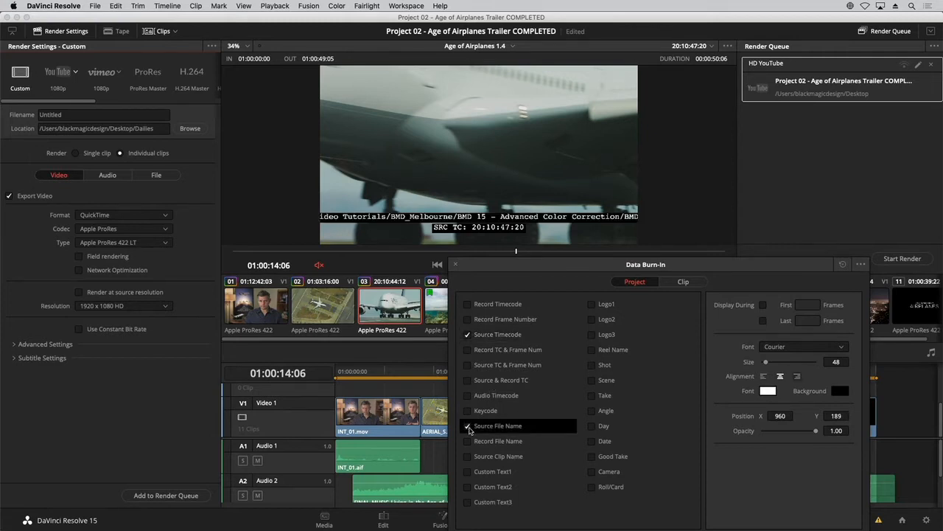
left_click(468, 426)
left_click(468, 457)
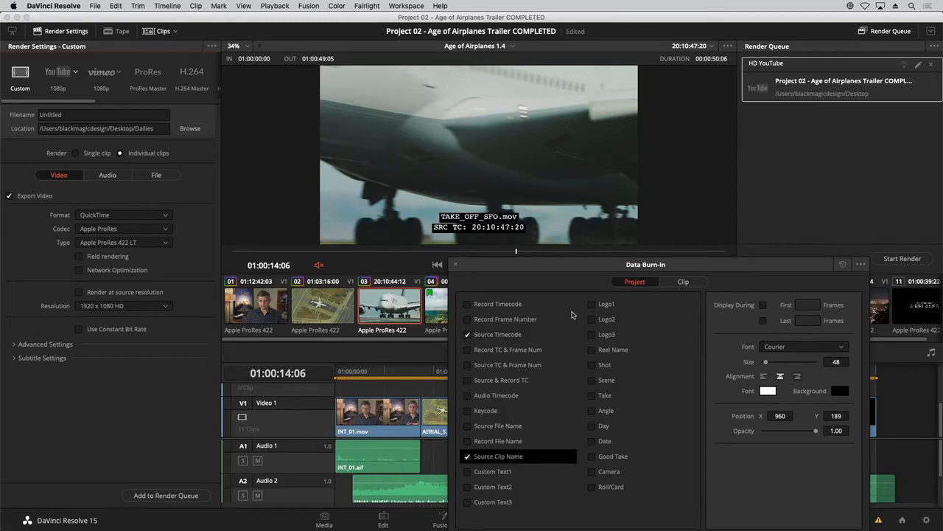
Step: Show the clip-level Data Burn-In options and reposition their window
left_click_drag(586, 274, 463, 135)
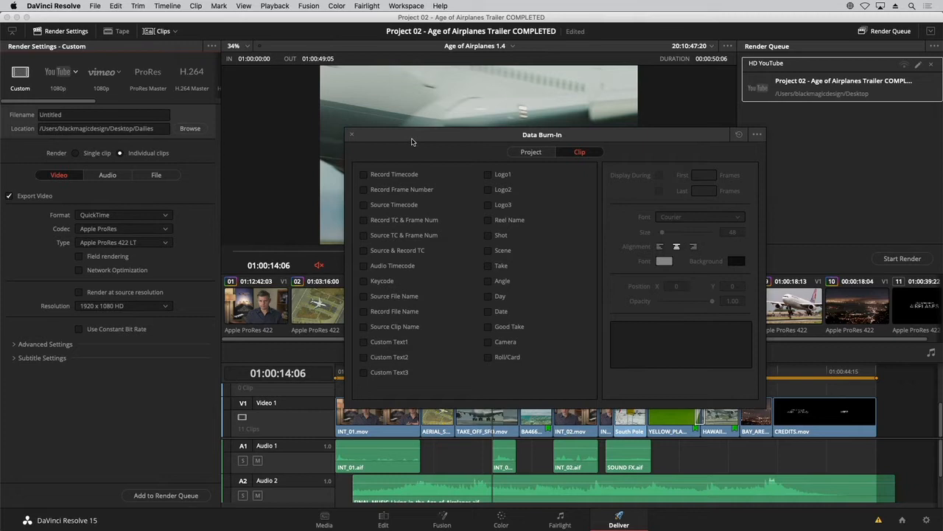
left_click_drag(412, 141, 395, 151)
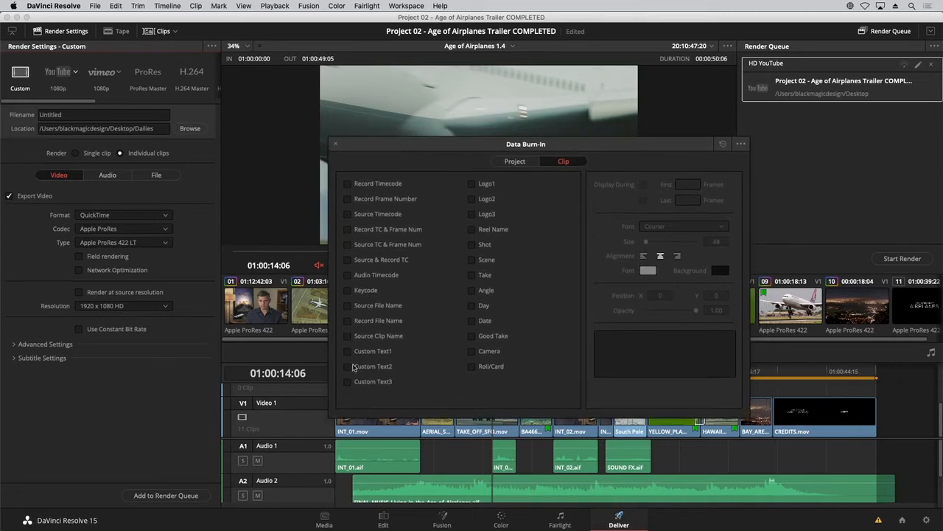